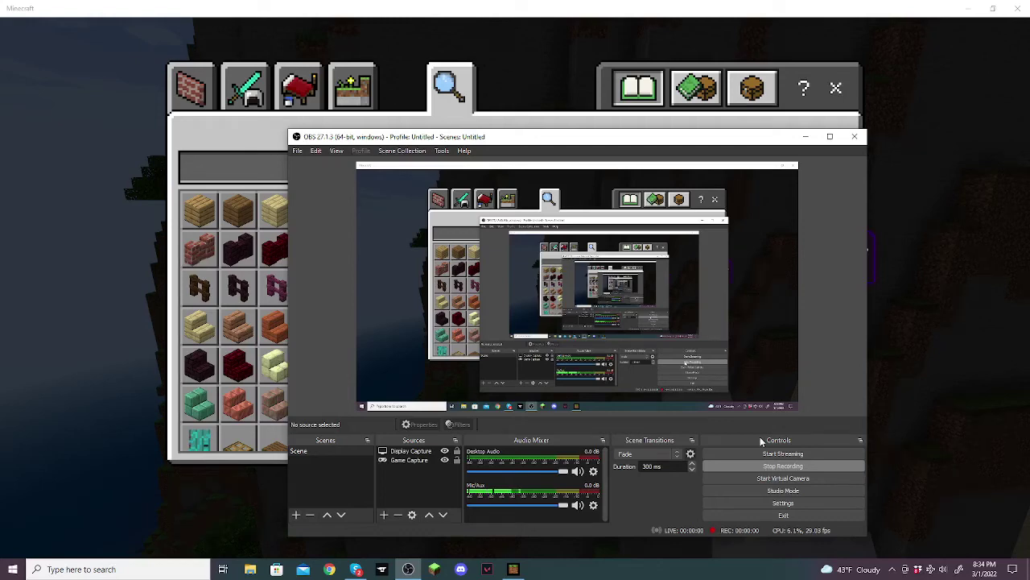
# - Minimize OBS and put armor stands into hotbar slot 1
pyautogui.click(806, 136)
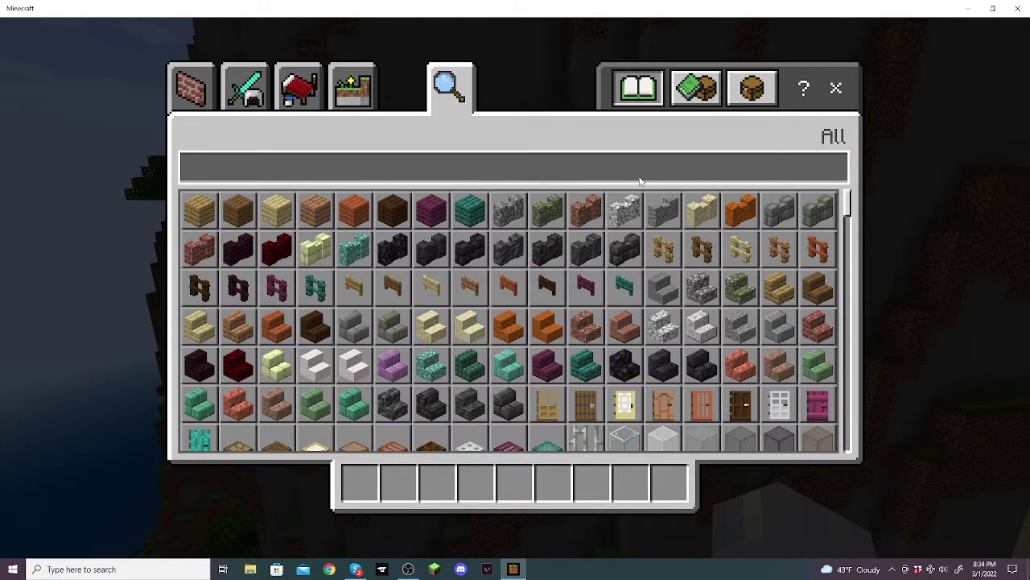
pyautogui.write('ar')
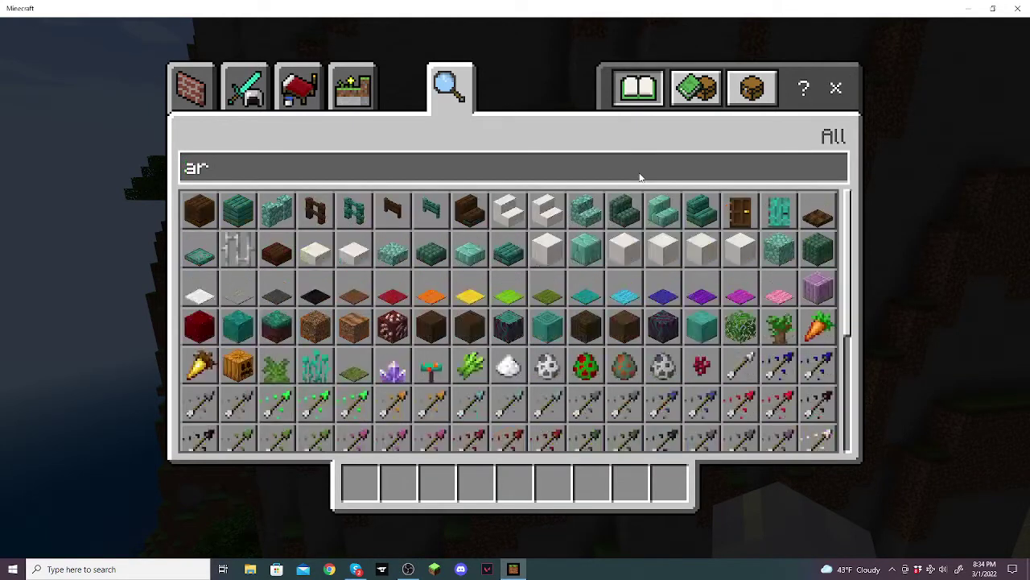
pyautogui.write('mo')
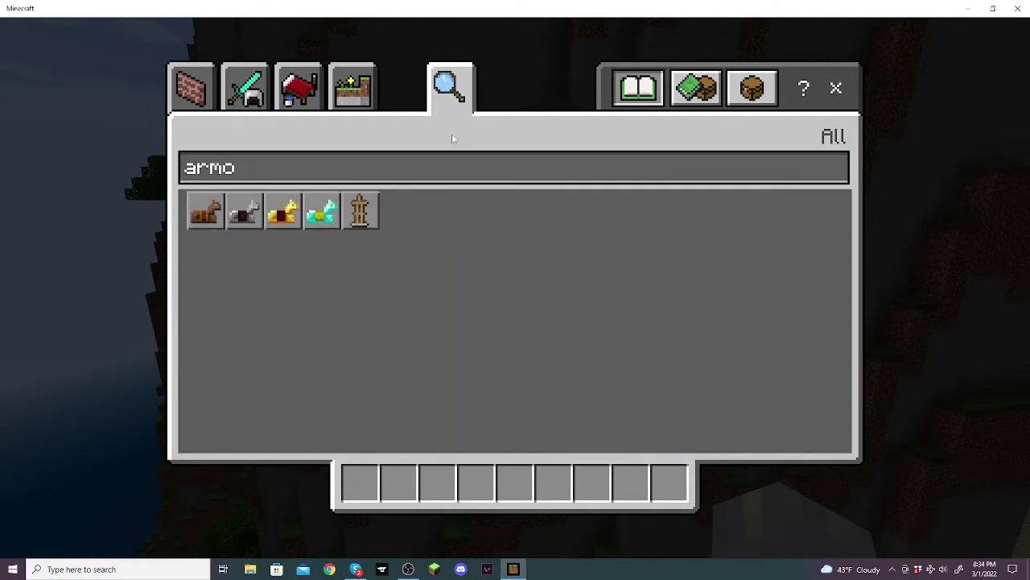
pyautogui.click(360, 211)
pyautogui.click(358, 482)
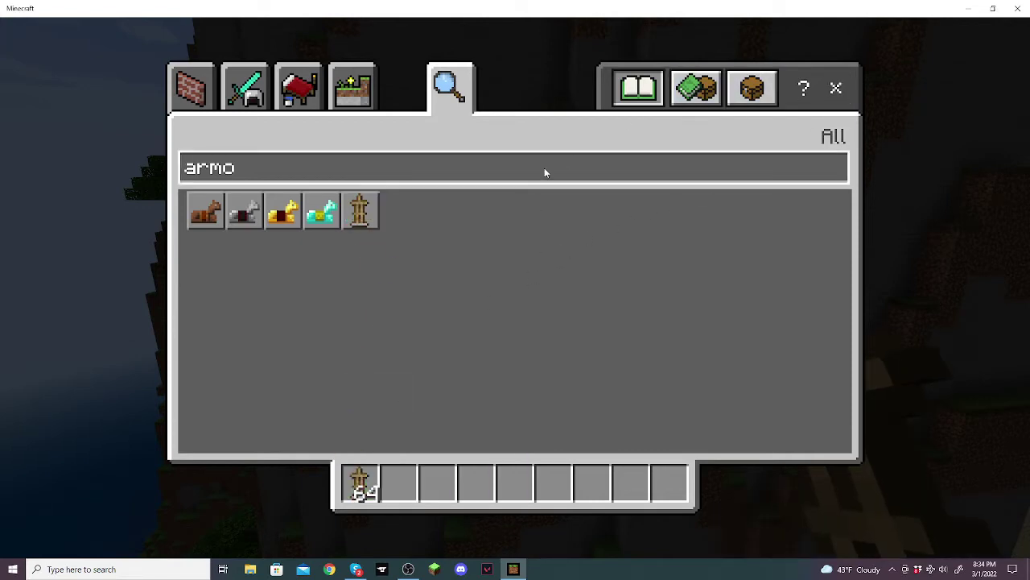
# - Search the creative inventory for 'tnt' and put a TNT stack in hotbar slot 2
pyautogui.press('BackSpace')
pyautogui.press('BackSpace')
pyautogui.press('BackSpace')
pyautogui.press('BackSpace')
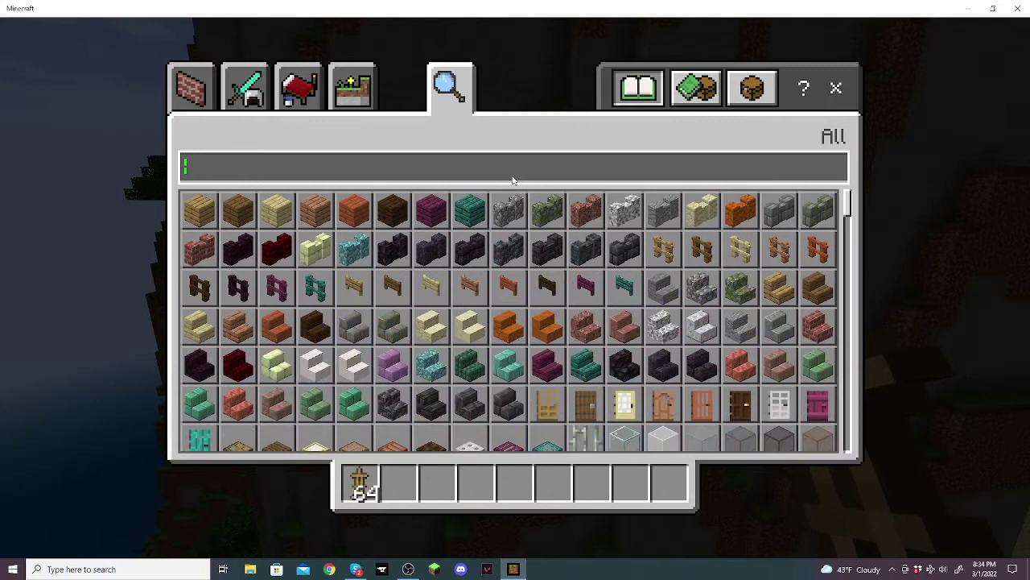
pyautogui.write('tnt')
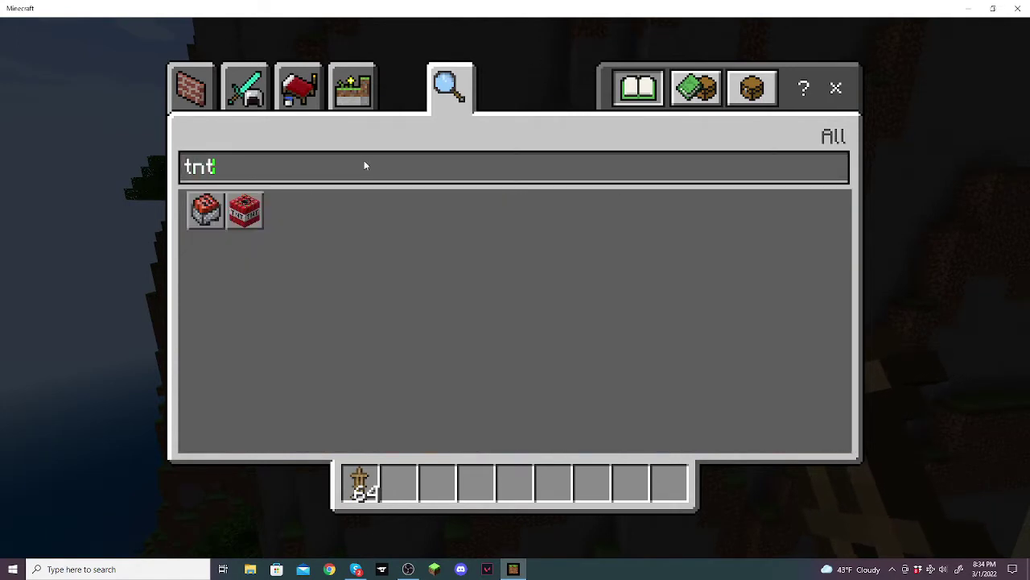
pyautogui.keyDown('shift'); pyautogui.click(245, 211); pyautogui.keyUp('shift')
pyautogui.click(399, 481)
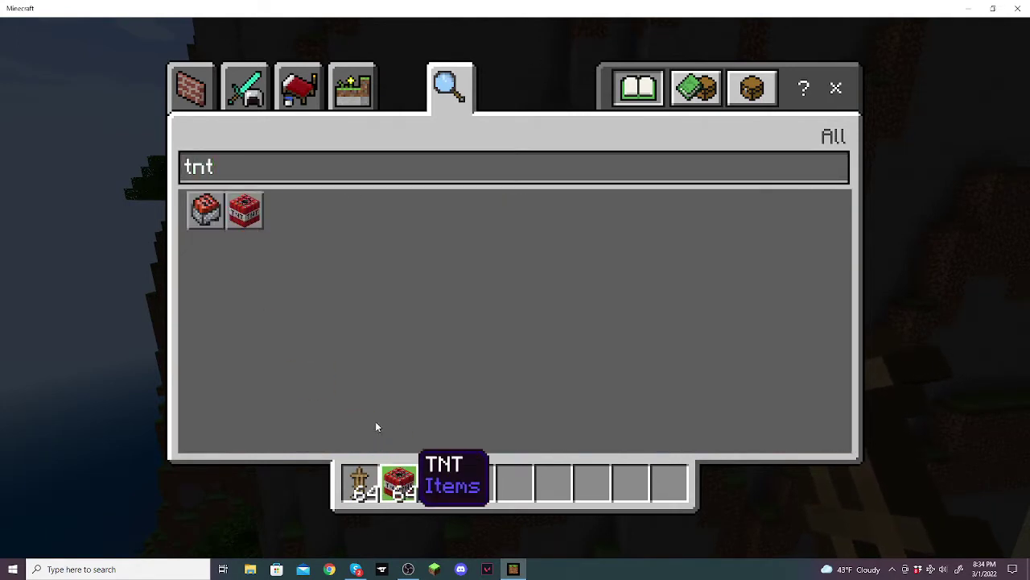
pyautogui.click(323, 171)
# - Search for 'flint' and put flint and steel in hotbar slot 3
pyautogui.press('BackSpace')
pyautogui.press('BackSpace')
pyautogui.press('BackSpace')
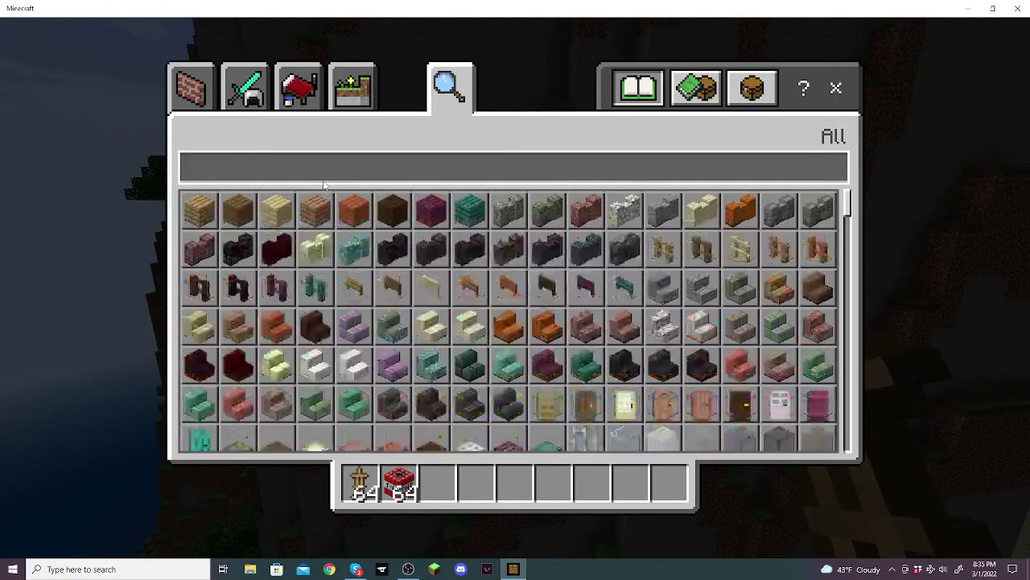
pyautogui.write('flint')
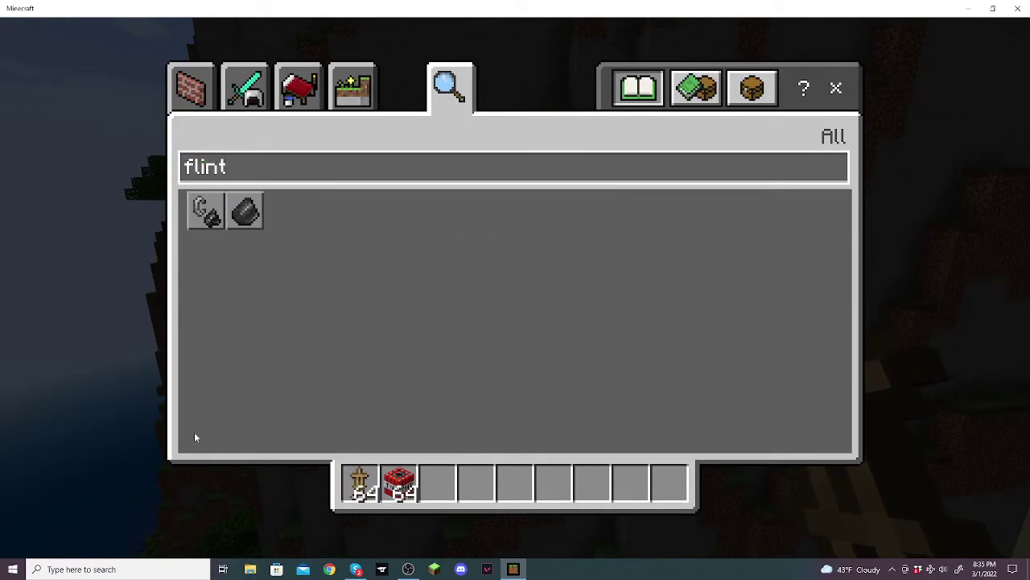
pyautogui.click(194, 432)
pyautogui.click(206, 211)
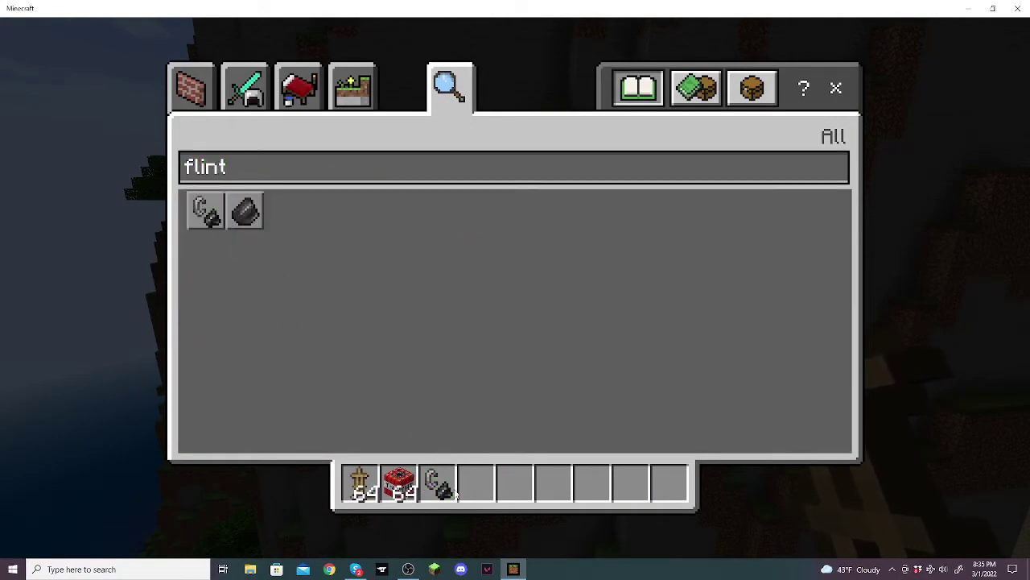
pyautogui.click(437, 482)
# - Back in the world, place two armor stands on the grassy cliff ledge
pyautogui.press('e')
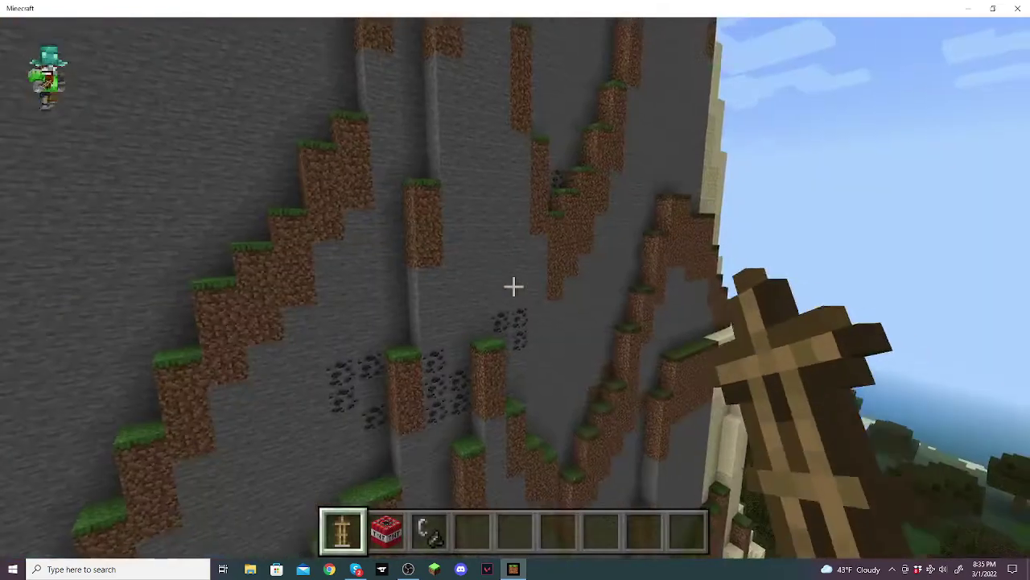
pyautogui.press('9')
pyautogui.press('2')
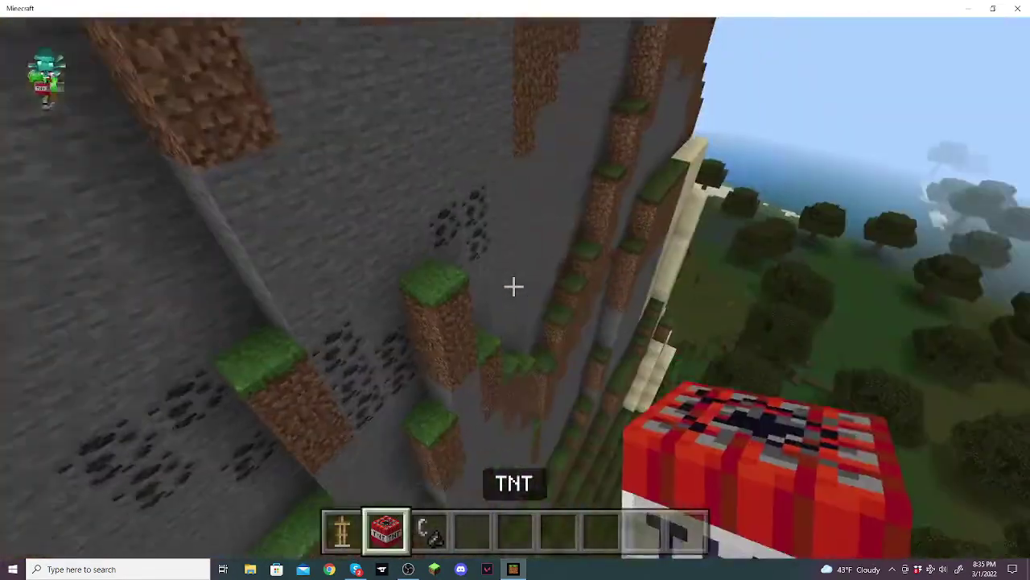
pyautogui.press('1')
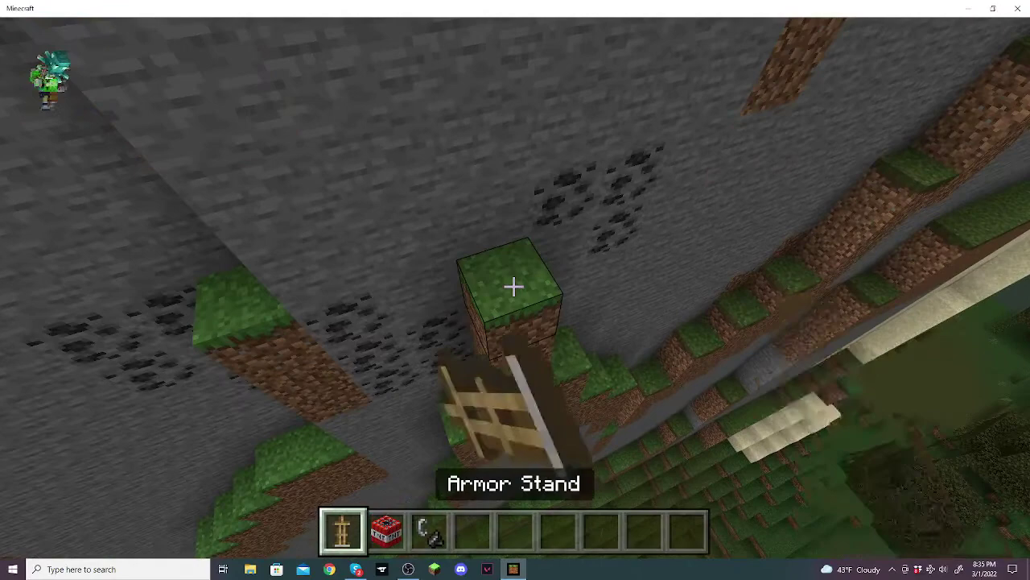
pyautogui.rightClick(513, 287)
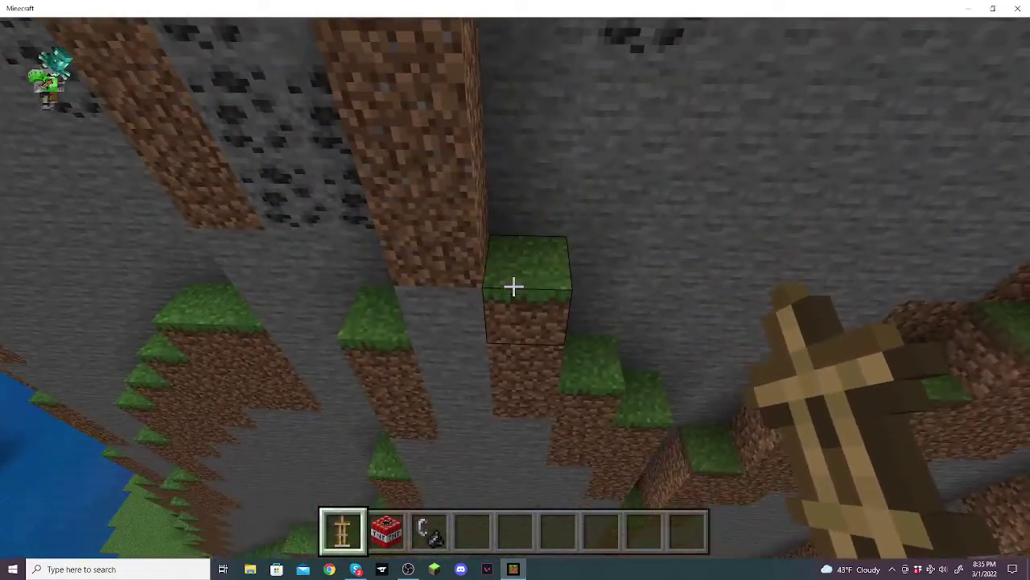
pyautogui.rightClick(514, 287)
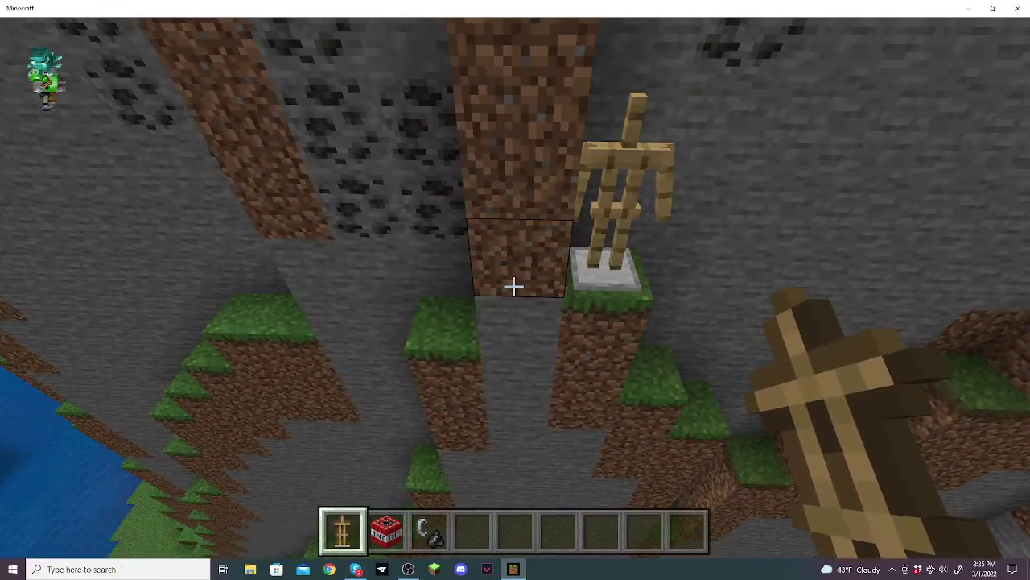
# - Build a TNT column beside the armor stands, ending with flint and steel in hand
pyautogui.press('2')
pyautogui.rightClick(514, 286)
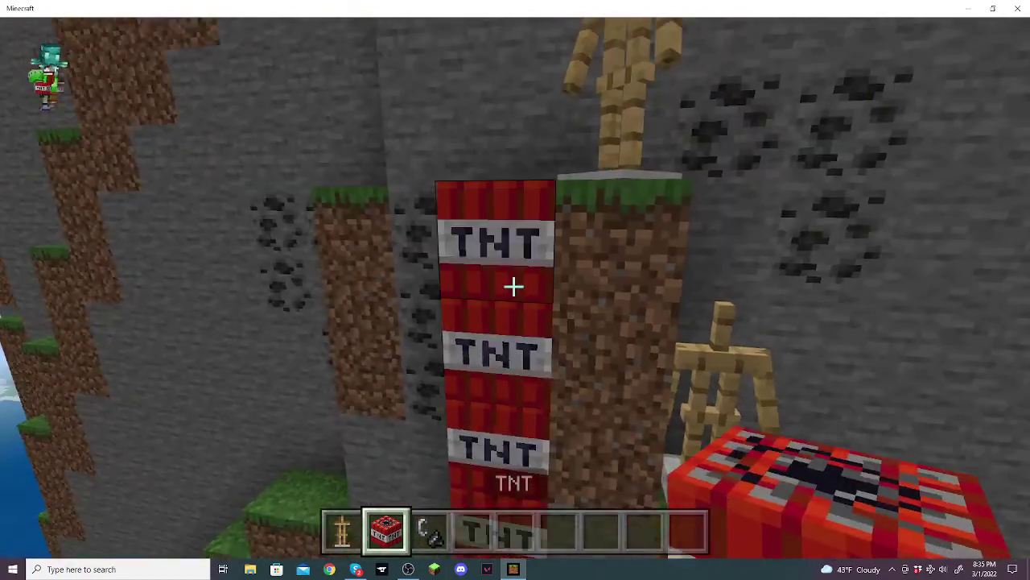
pyautogui.press('3')
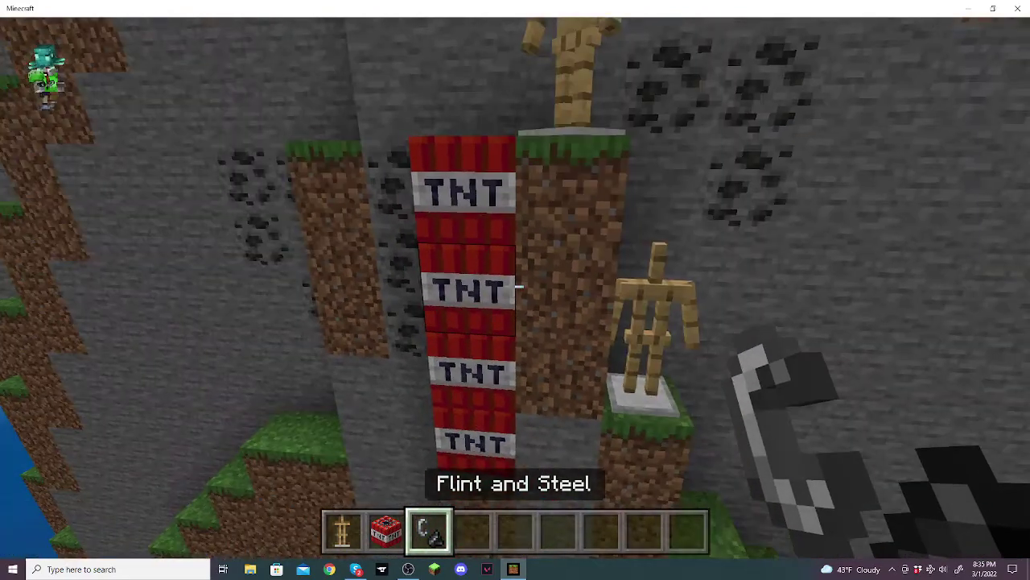
# - Ignite the TNT pillar with flint and steel, then hold armor stands again
pyautogui.rightClick(514, 286)
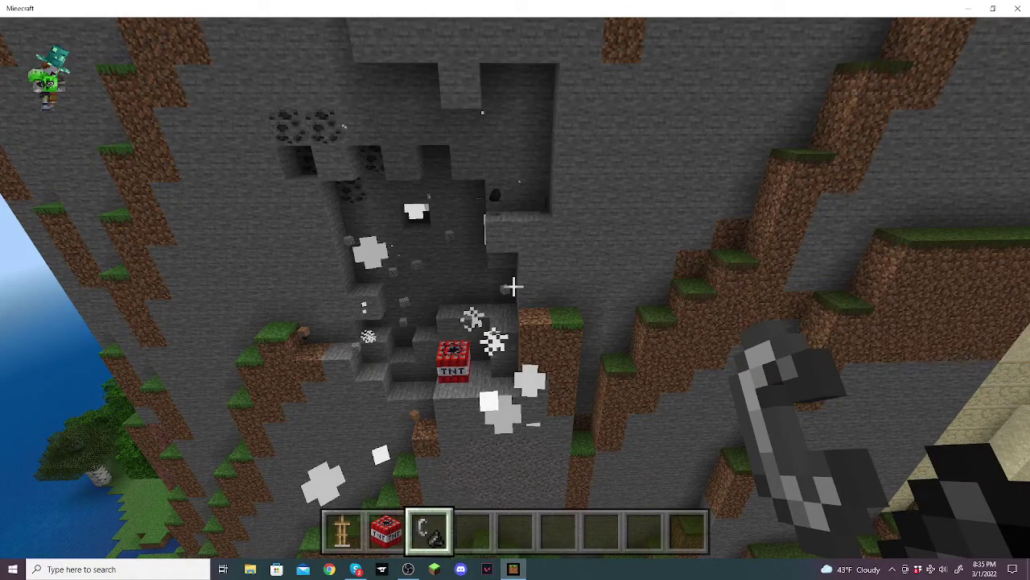
pyautogui.press('1')
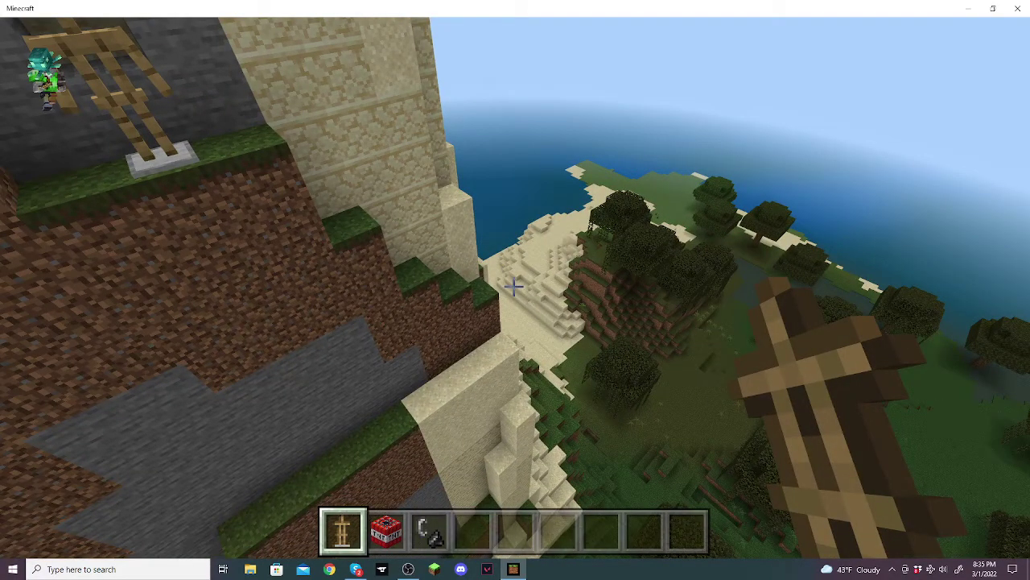
pyautogui.scroll(-1, 515, 288)
# - Place a TNT block on the dirt ledge, then hold flint and steel
pyautogui.rightClick(515, 288)
pyautogui.scroll(-1, 515, 287)
pyautogui.scroll(-1, 515, 287)
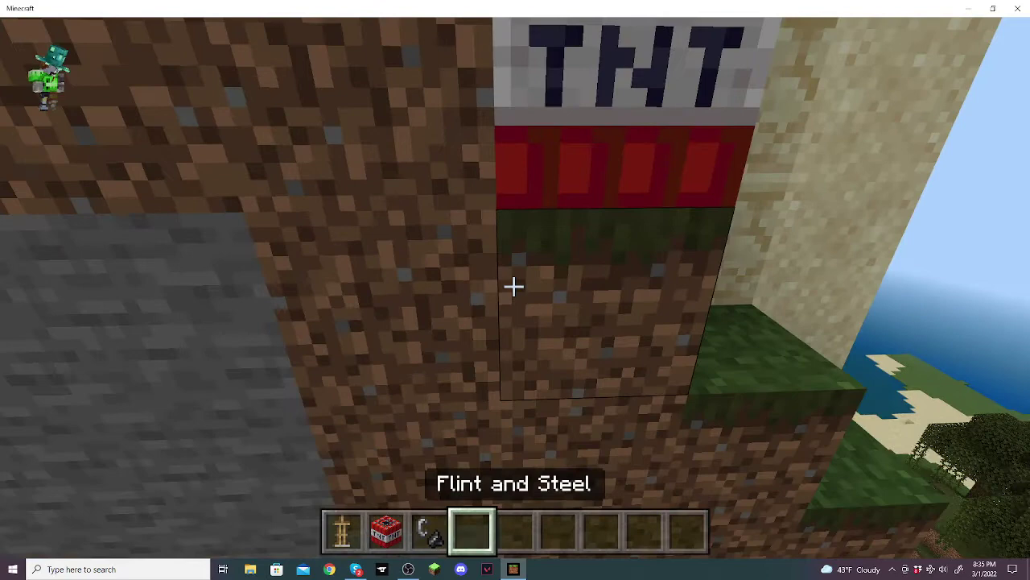
pyautogui.scroll(1, 513, 286)
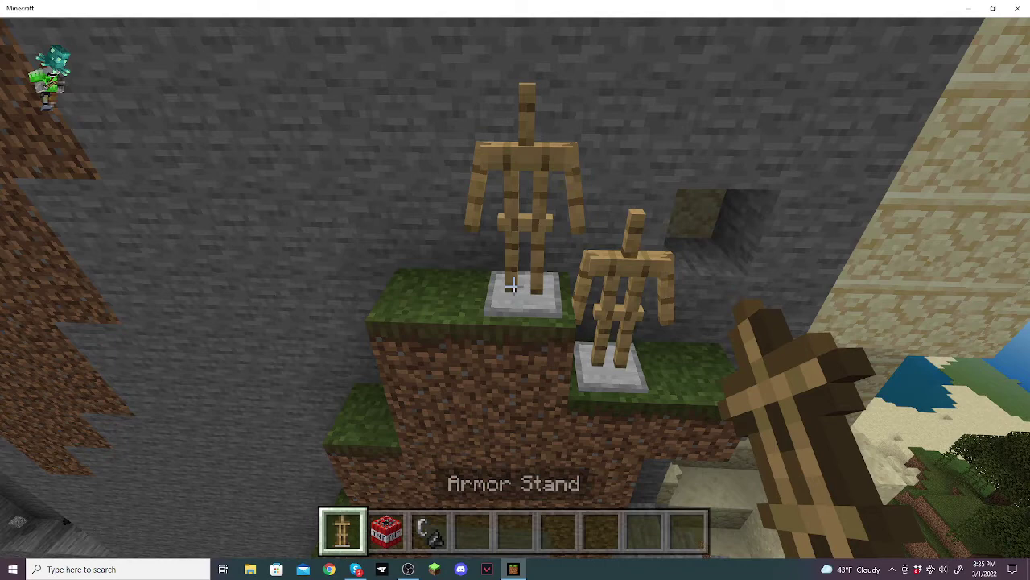
pyautogui.press('3')
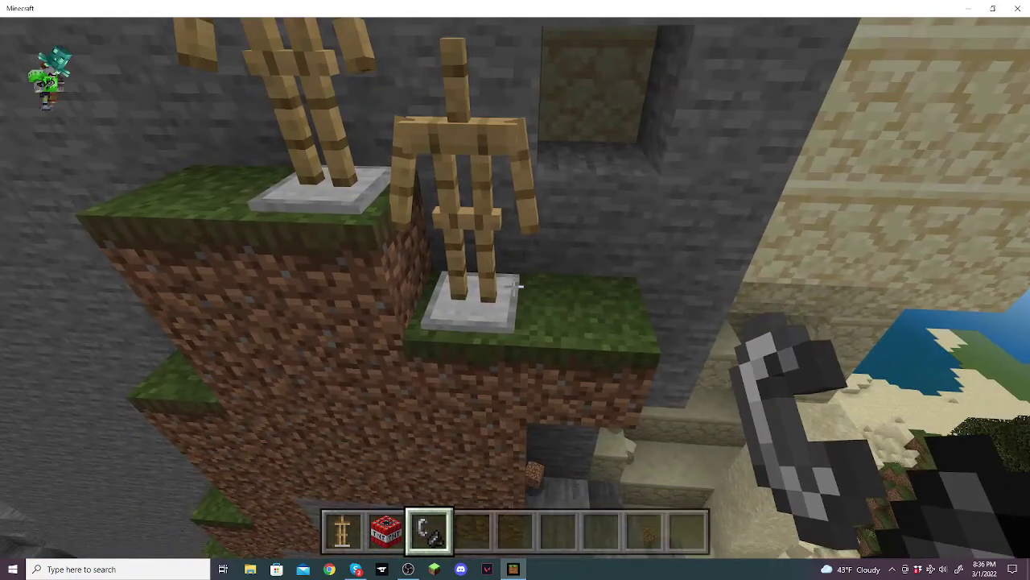
# - Light the grass block under the armor stands with flint and steel
pyautogui.rightClick(515, 286)
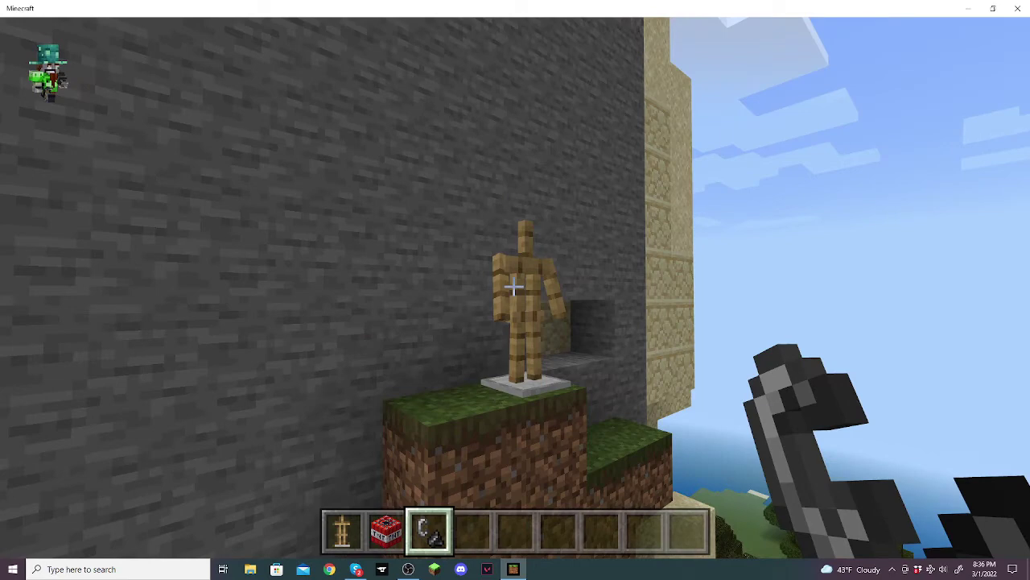
# - Place an armor stand on the grass below the stone wall, then reopen the creative inventory
pyautogui.press('1')
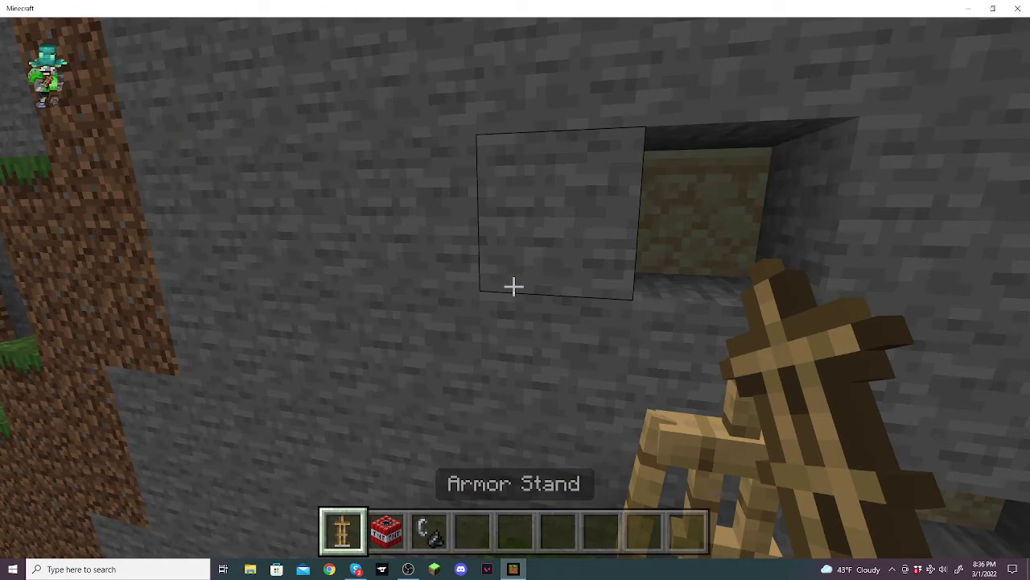
pyautogui.rightClick(514, 286)
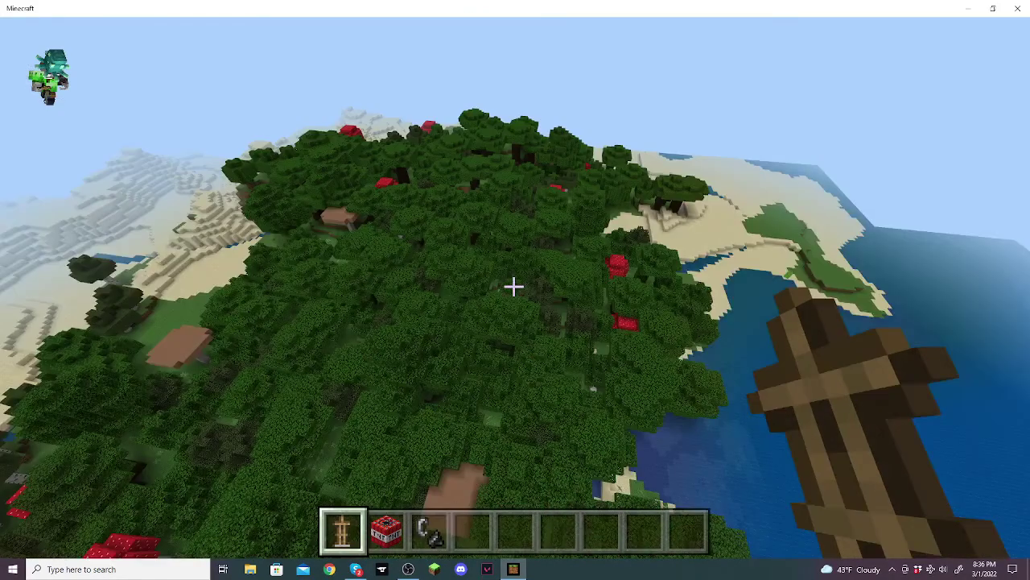
pyautogui.press('e')
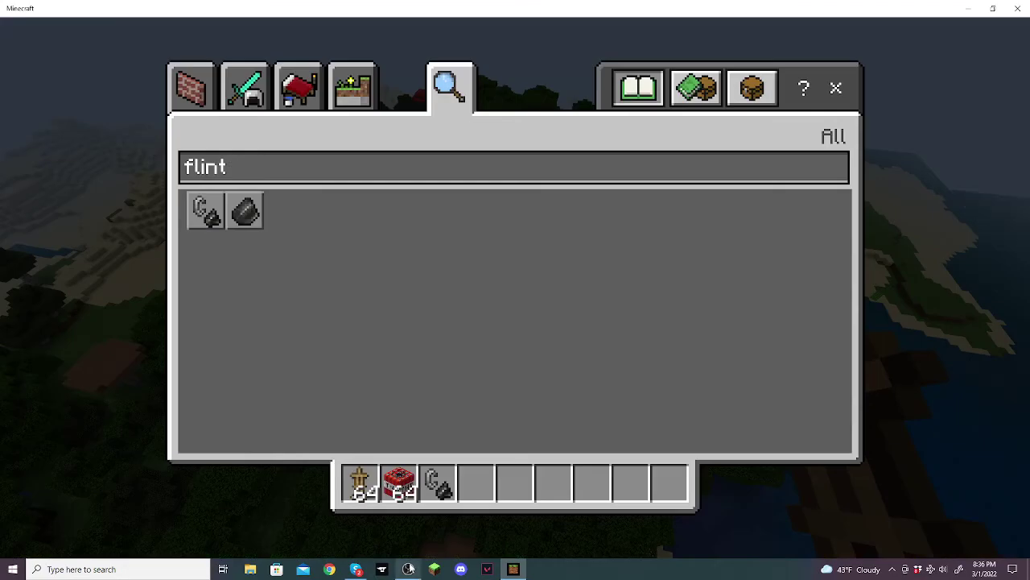